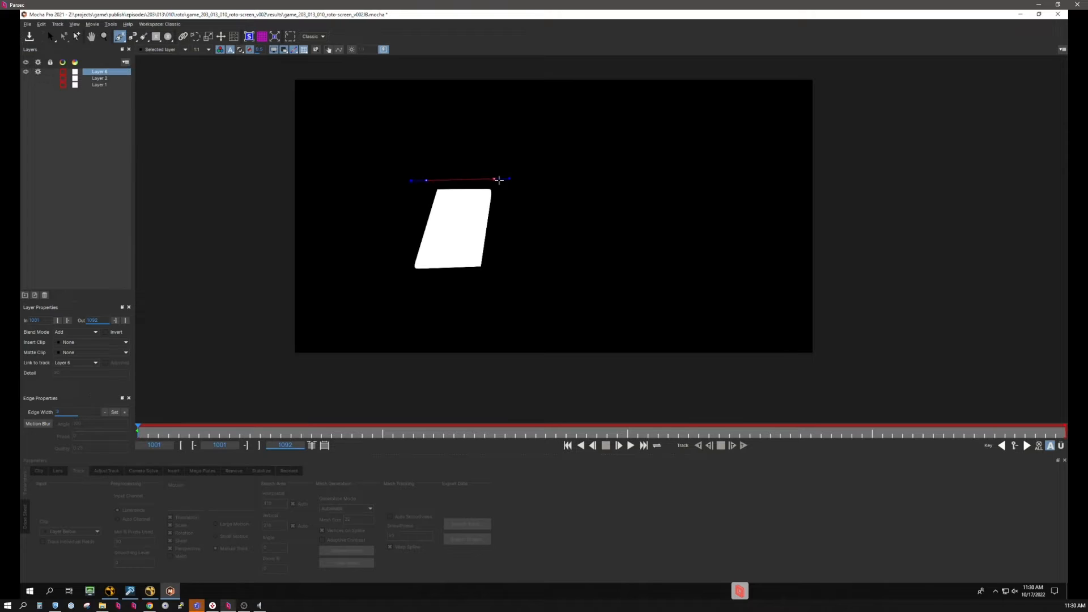
# Draw a closed four-point X-Spline around the white parallelogram, leaving a small margin outside its edges
pyautogui.click(491, 276)
pyautogui.click(372, 276)
pyautogui.rightClick(365, 277)
pyautogui.moveTo(365, 277); pyautogui.dragTo(396, 277)
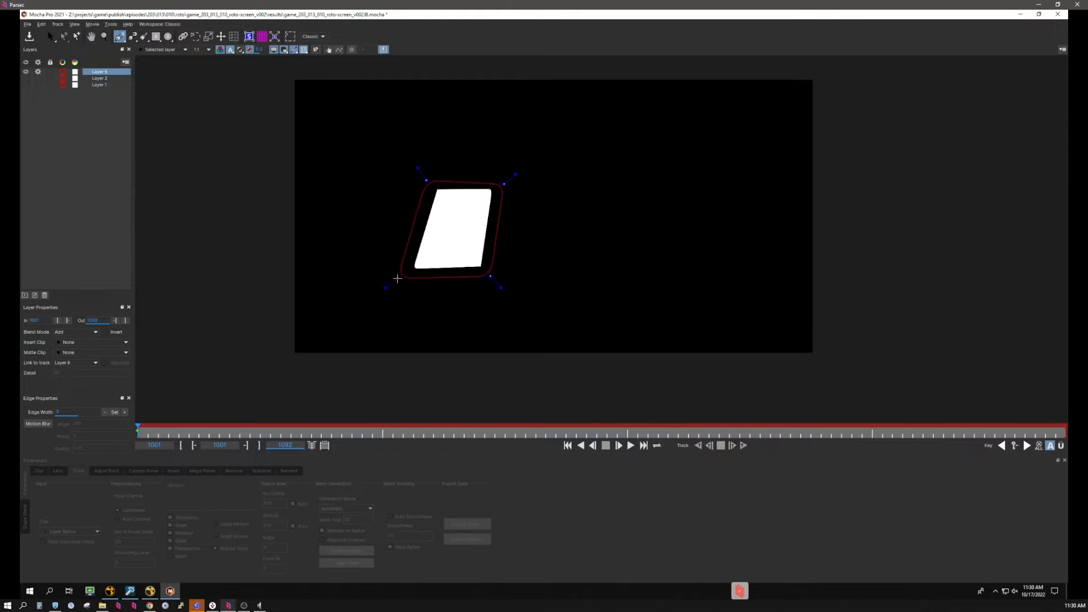
# Shift the whole spline down slightly to surround the white shape evenly, and raise its upper-right control point
pyautogui.press('s')
pyautogui.scroll(2, 538, 239)
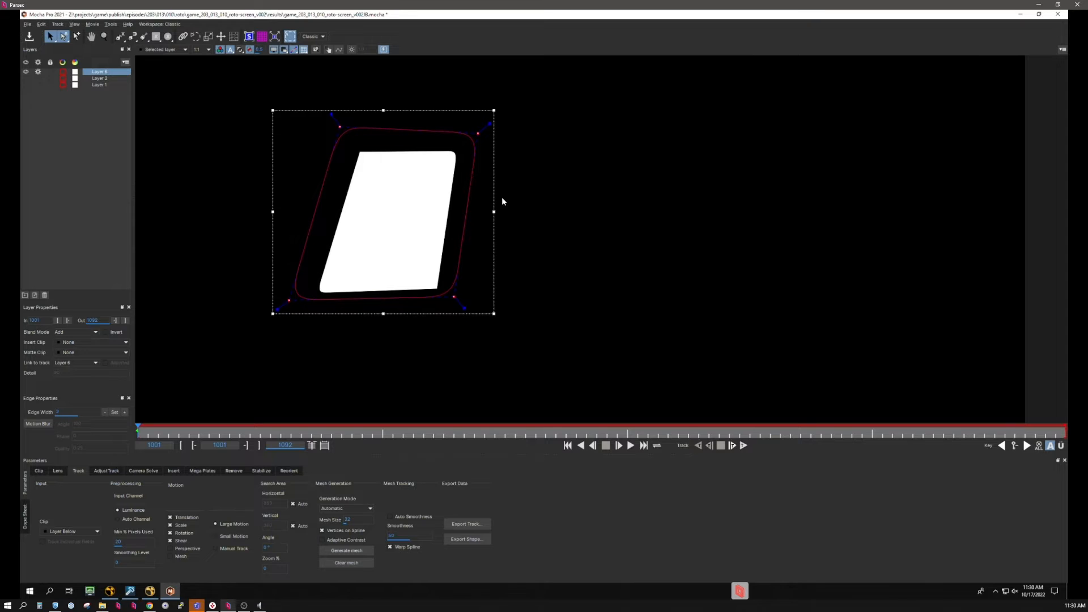
pyautogui.moveTo(493, 182); pyautogui.dragTo(495, 195)
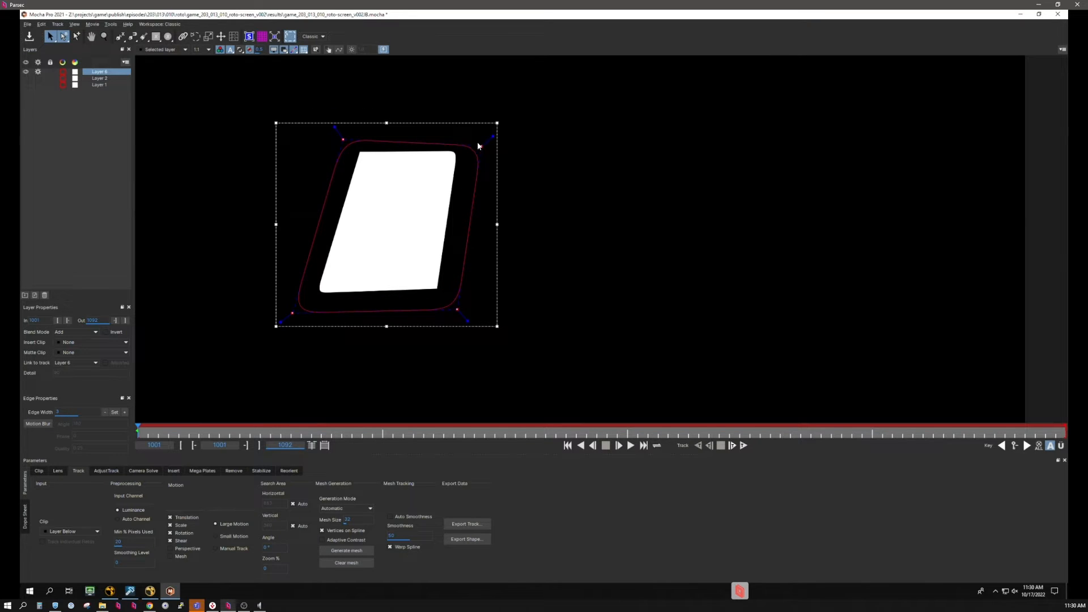
pyautogui.moveTo(480, 146); pyautogui.dragTo(482, 132)
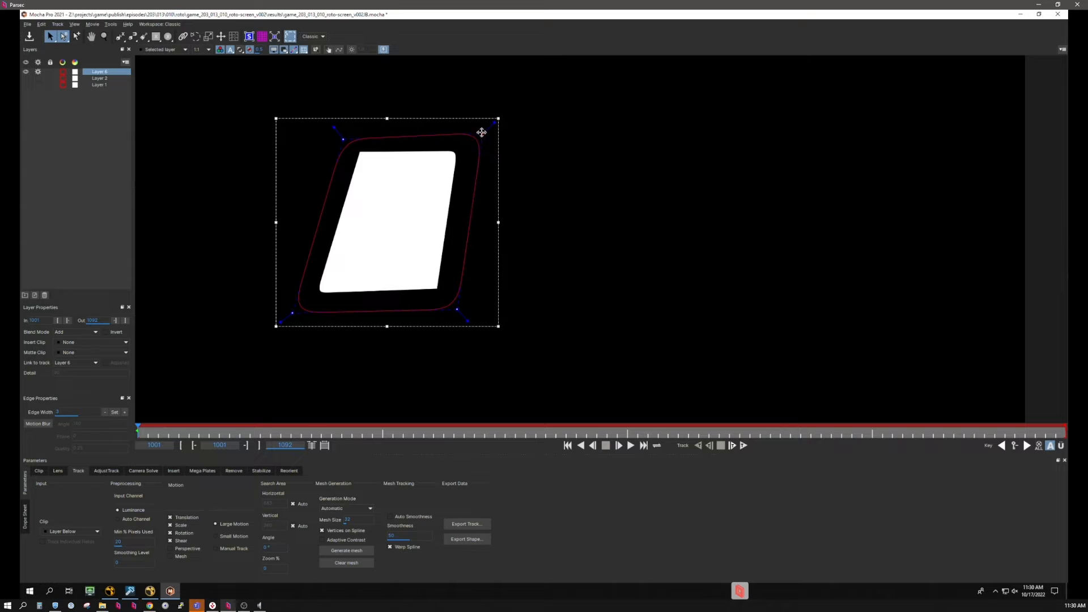
# Show the planar surface and grid, and place the surface's upper corners at the white shape's upper corners
pyautogui.click(249, 36)
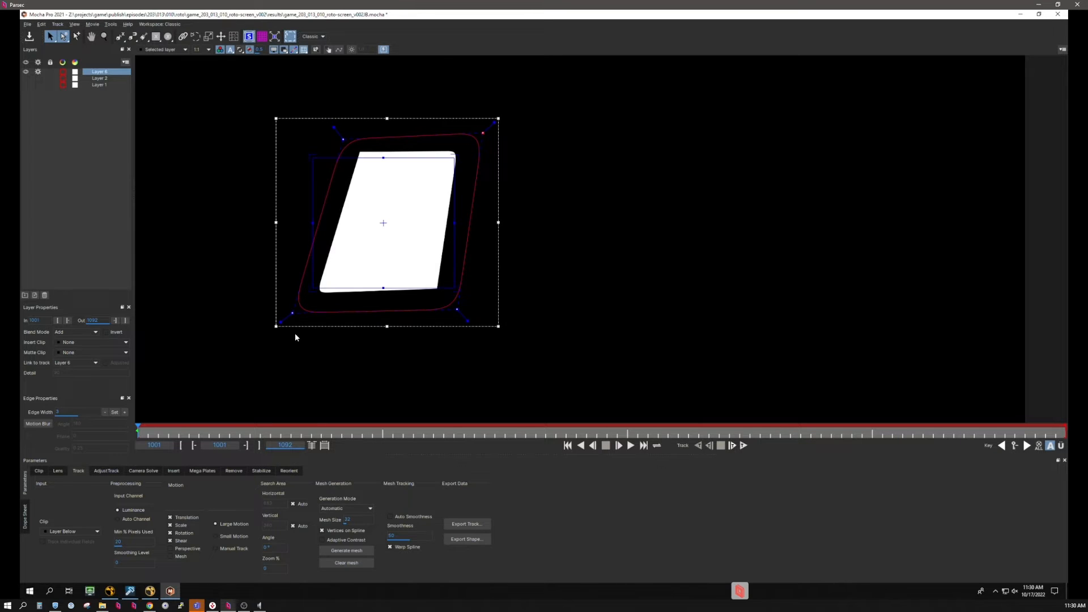
pyautogui.click(262, 36)
pyautogui.press('z')
pyautogui.moveTo(352, 179); pyautogui.dragTo(340, 48)
pyautogui.moveTo(280, 136); pyautogui.dragTo(387, 118)
pyautogui.moveTo(525, 134); pyautogui.dragTo(532, 116)
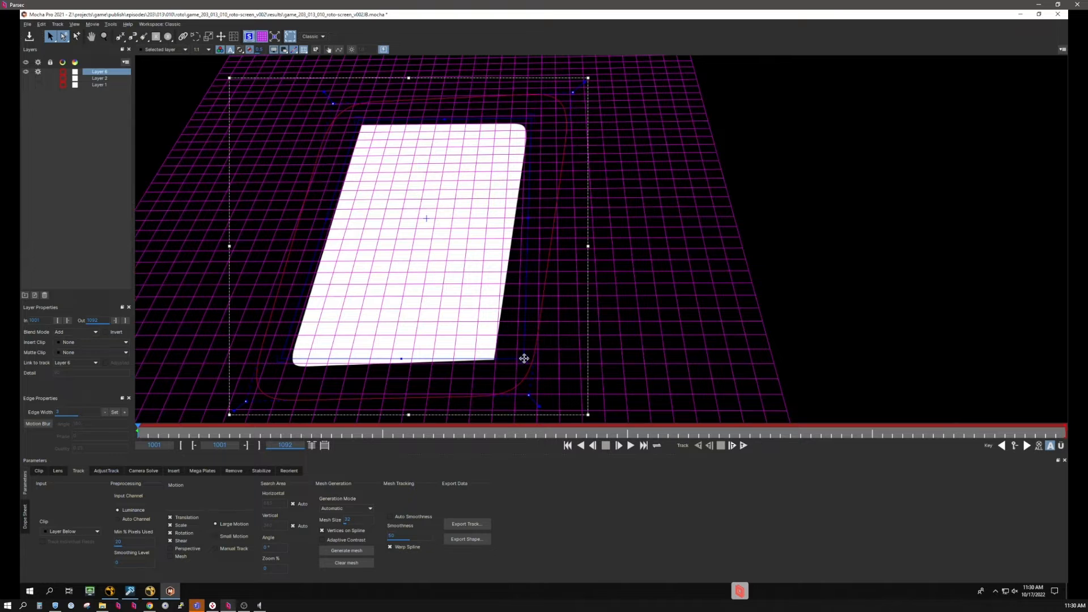
# Align the surface's lower corners with the white shape's lower corners and fine-tune both upper corners
pyautogui.moveTo(501, 364); pyautogui.dragTo(501, 367)
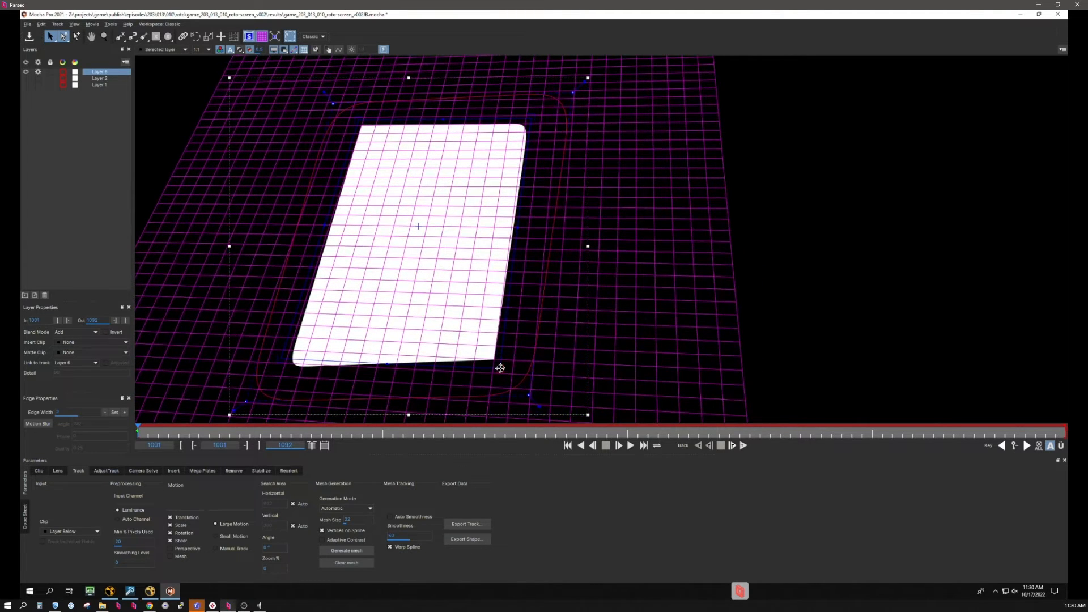
pyautogui.moveTo(281, 363); pyautogui.dragTo(280, 377)
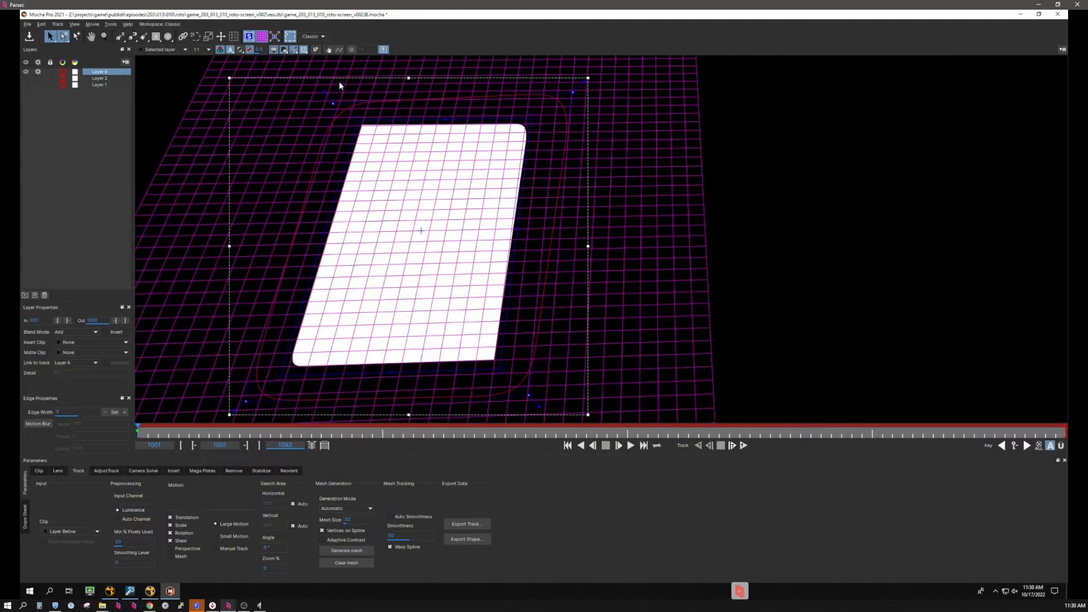
pyautogui.moveTo(359, 120); pyautogui.dragTo(359, 117)
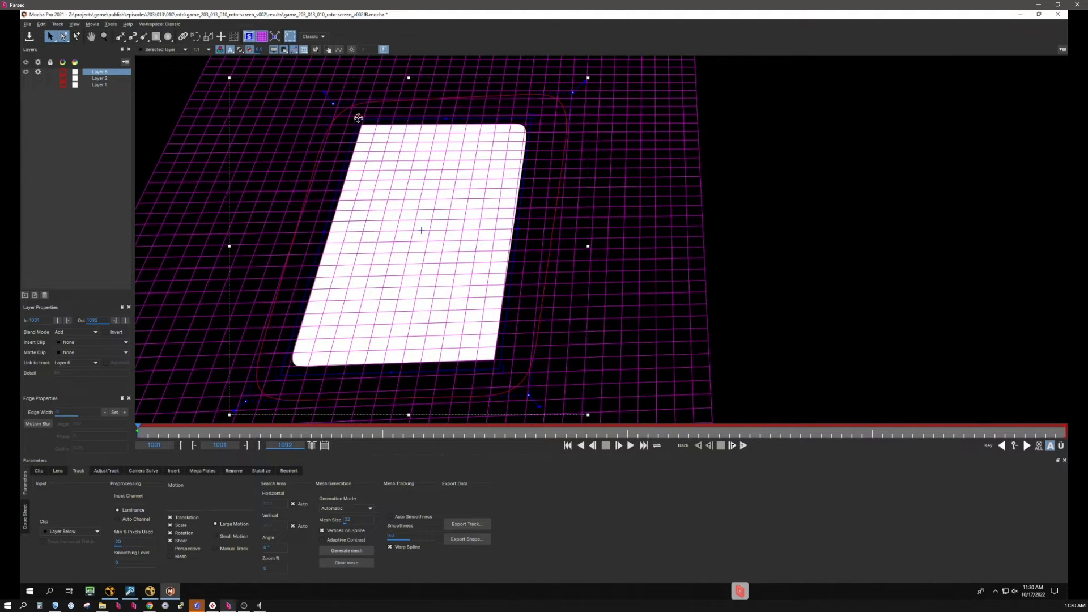
pyautogui.moveTo(528, 119); pyautogui.dragTo(530, 120)
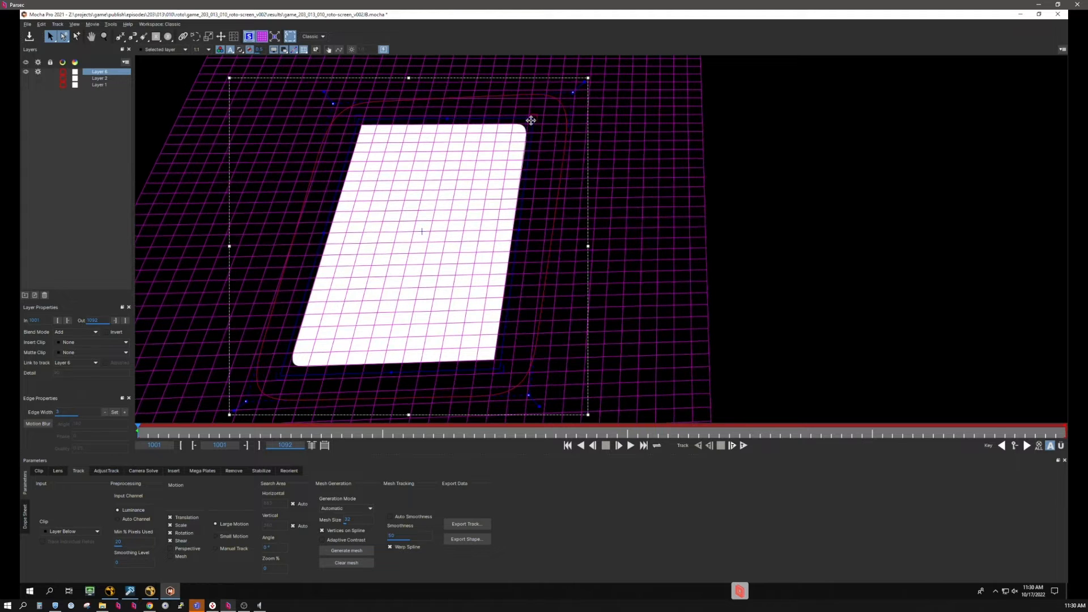
# Track the layer forward to frame 1029 using 90 as Min % Pixels Used and Perspective motion enabled
pyautogui.press('z')
pyautogui.moveTo(673, 204); pyautogui.dragTo(659, 303)
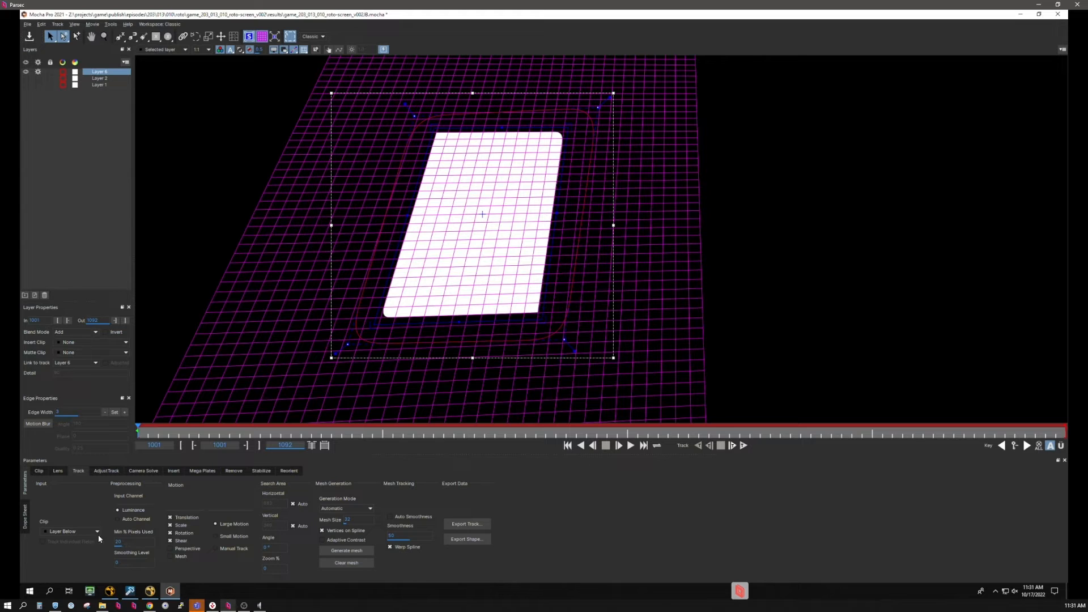
pyautogui.doubleClick(137, 541)
pyautogui.write('90')
pyautogui.click(187, 548)
pyautogui.click(744, 446)
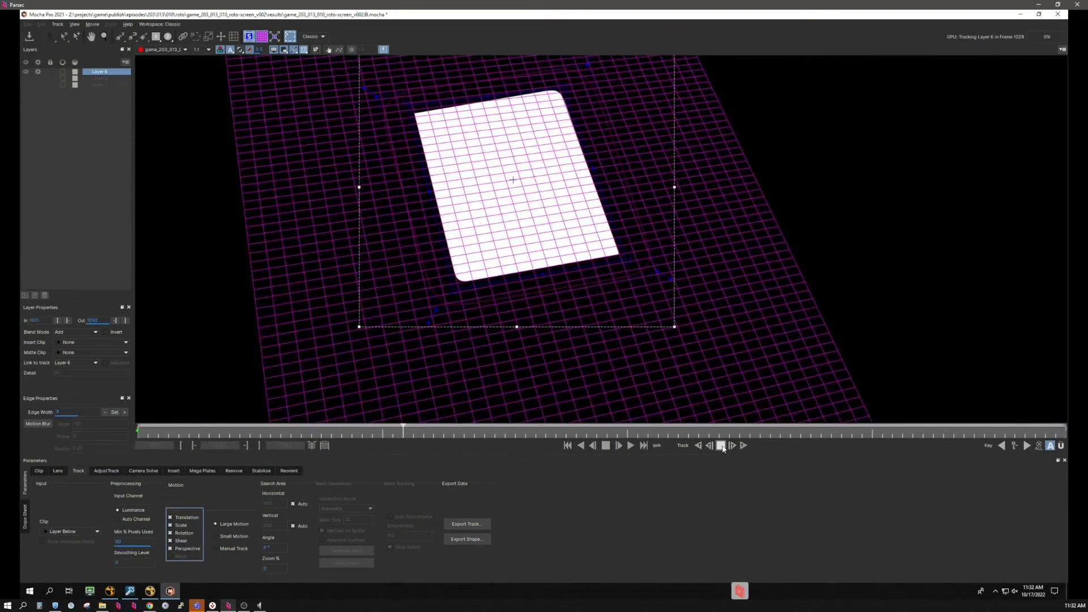
pyautogui.click(721, 445)
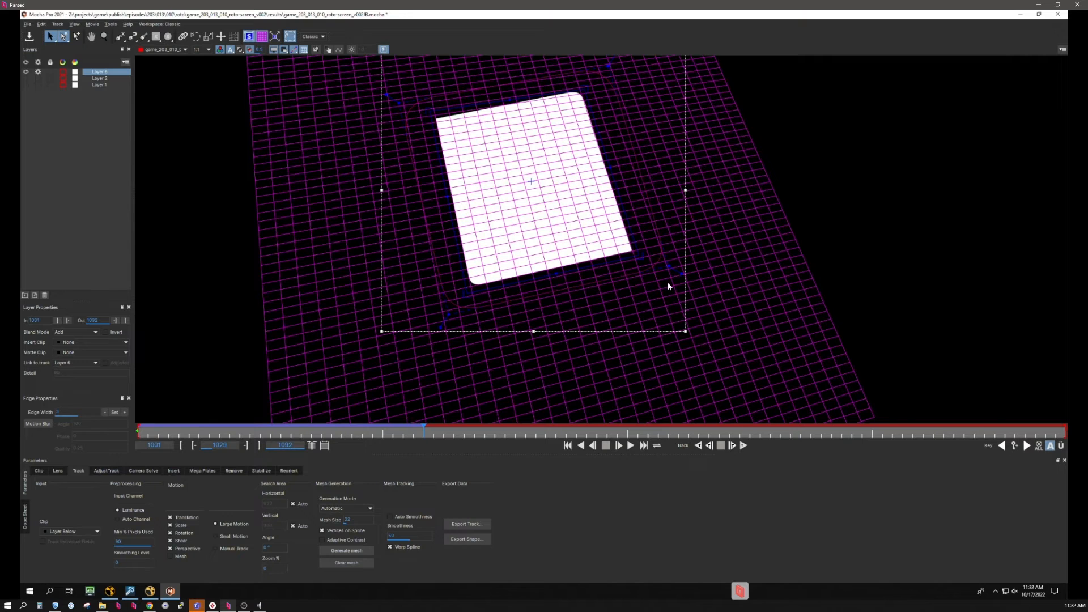
# Step back through the tracked frames to frame 1025 and add a keyframe there
pyautogui.press(',')
pyautogui.press(',')
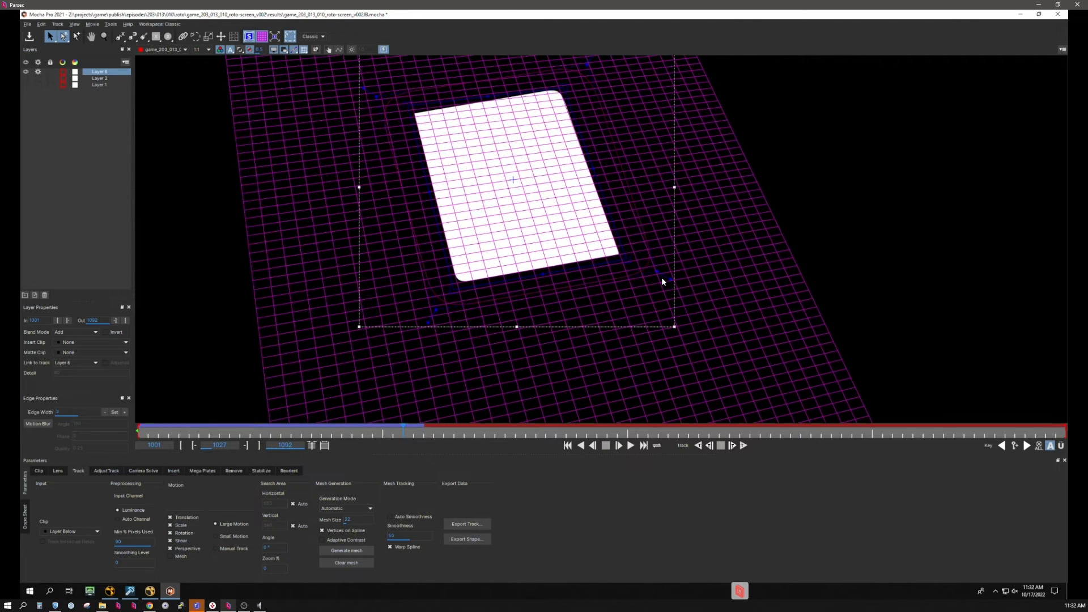
pyautogui.press(',')
pyautogui.press(',')
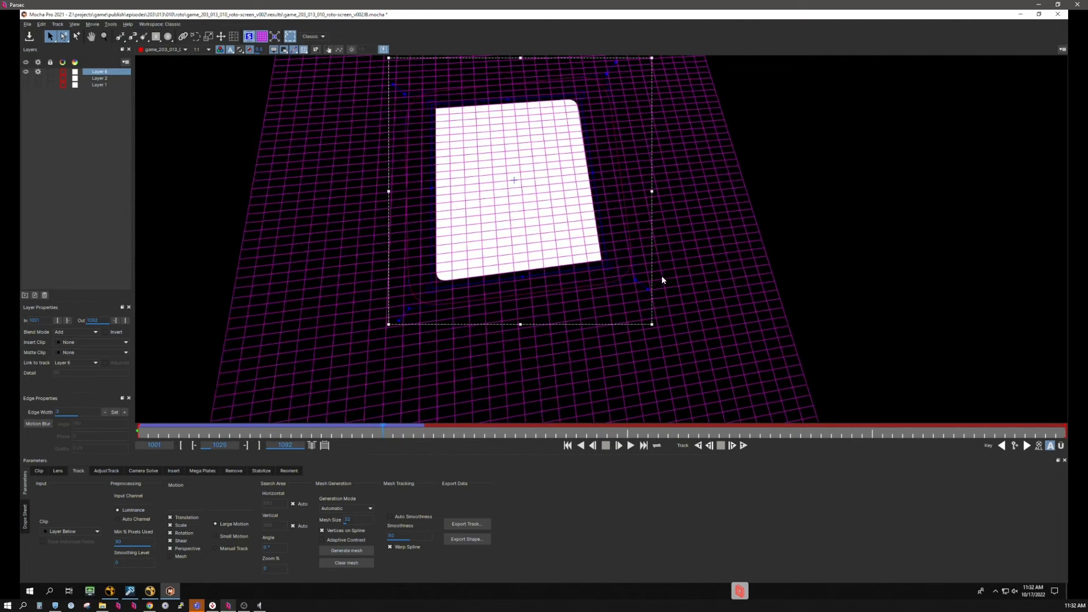
pyautogui.click(1015, 446)
# Set the motion mode to Manual Track and readjust the surface's two upper corners at frame 1026
pyautogui.click(229, 549)
pyautogui.press('Right')
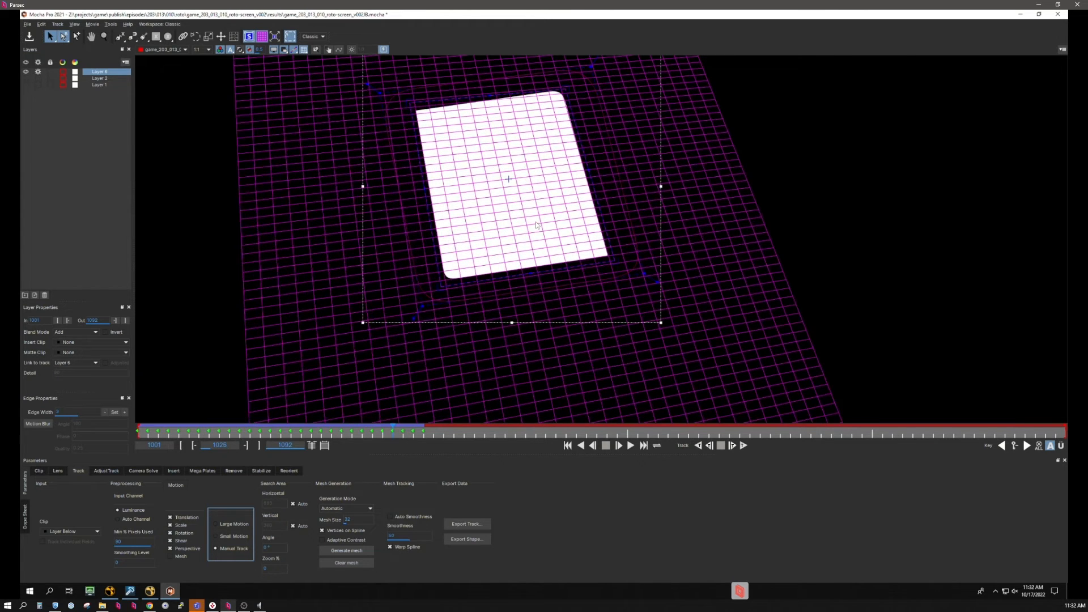
pyautogui.moveTo(566, 87); pyautogui.dragTo(565, 81)
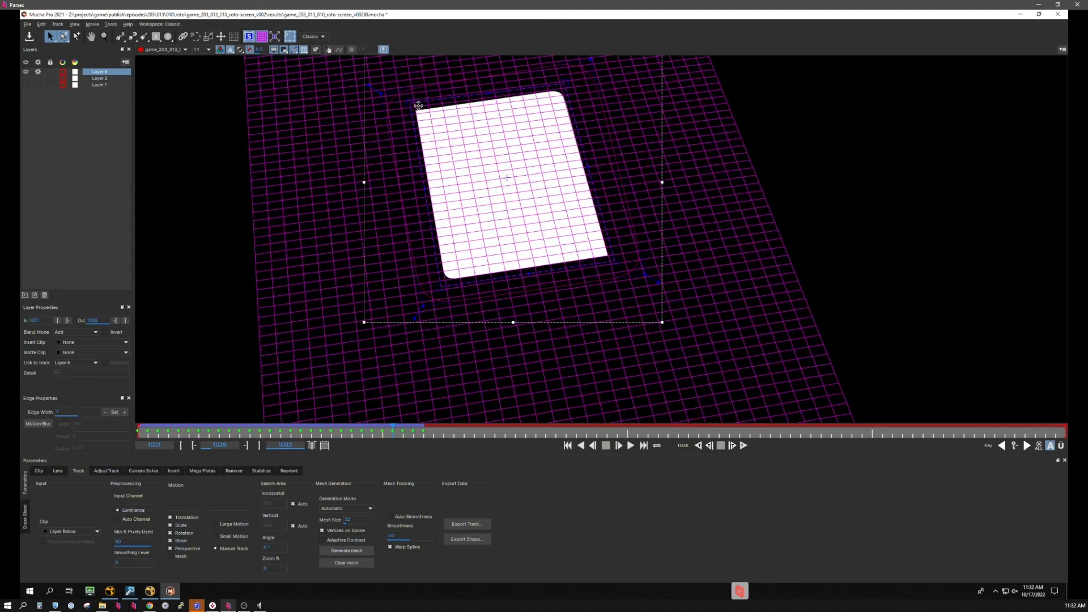
pyautogui.moveTo(409, 101); pyautogui.dragTo(427, 120)
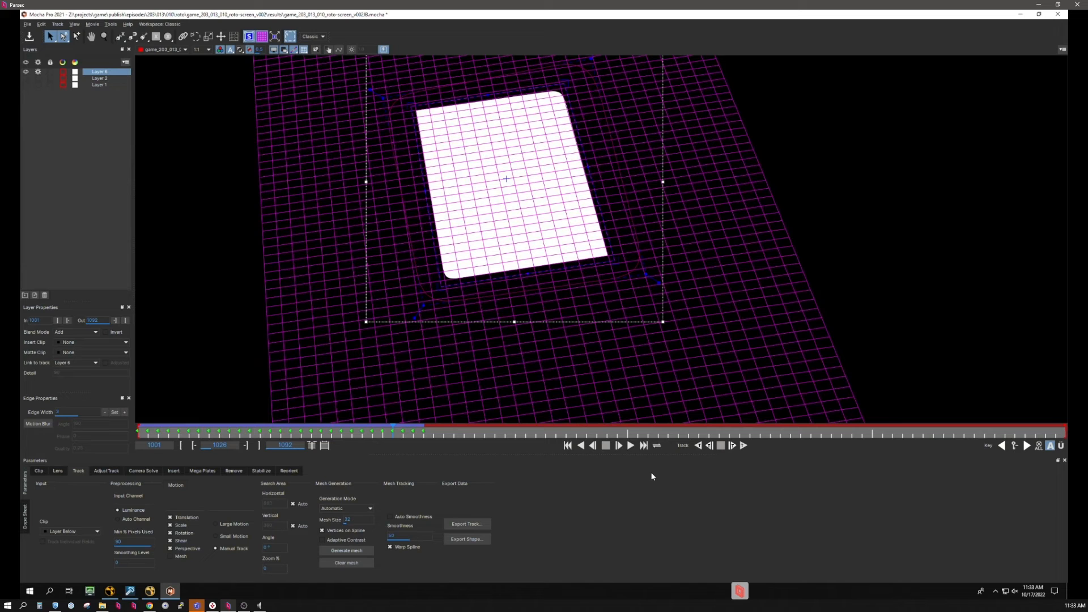
# Switch the motion mode to Large Motion and retrack the layer forward from frame 1026 to frame 1037
pyautogui.click(234, 523)
pyautogui.click(732, 445)
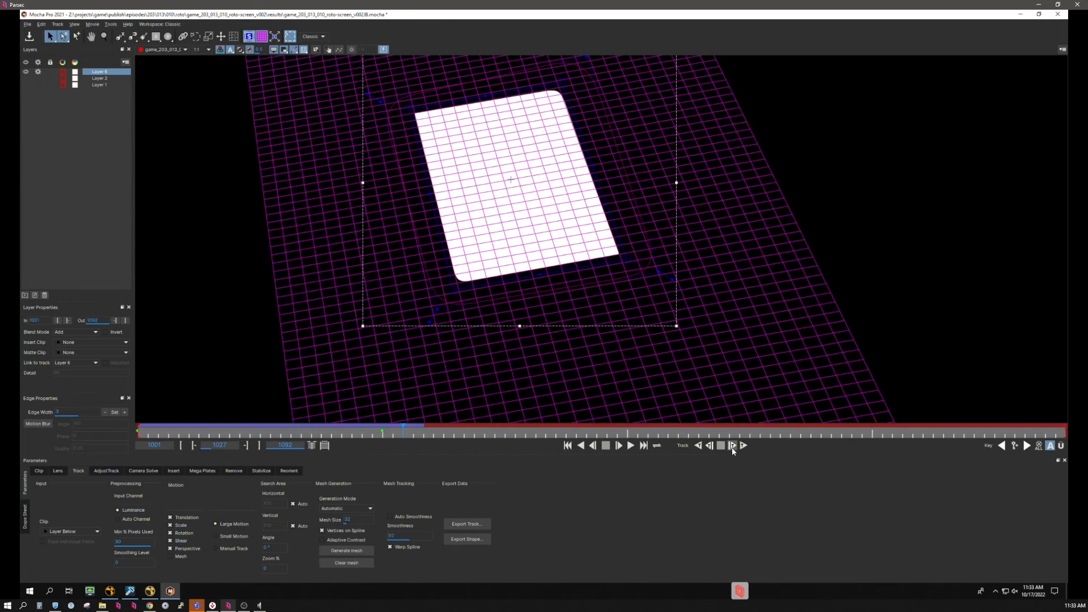
pyautogui.click(732, 446)
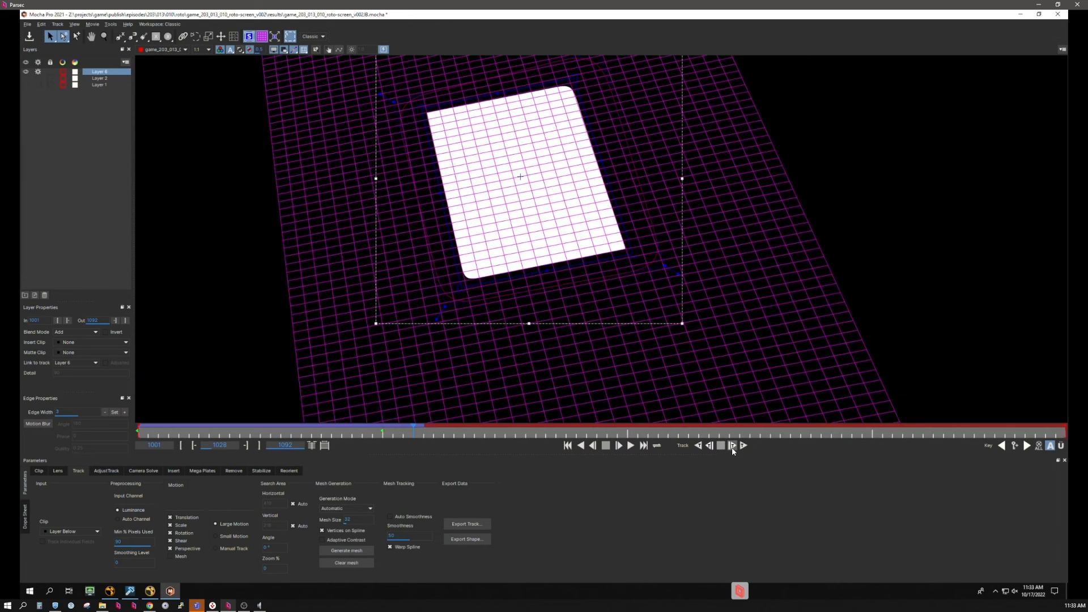
pyautogui.click(732, 446)
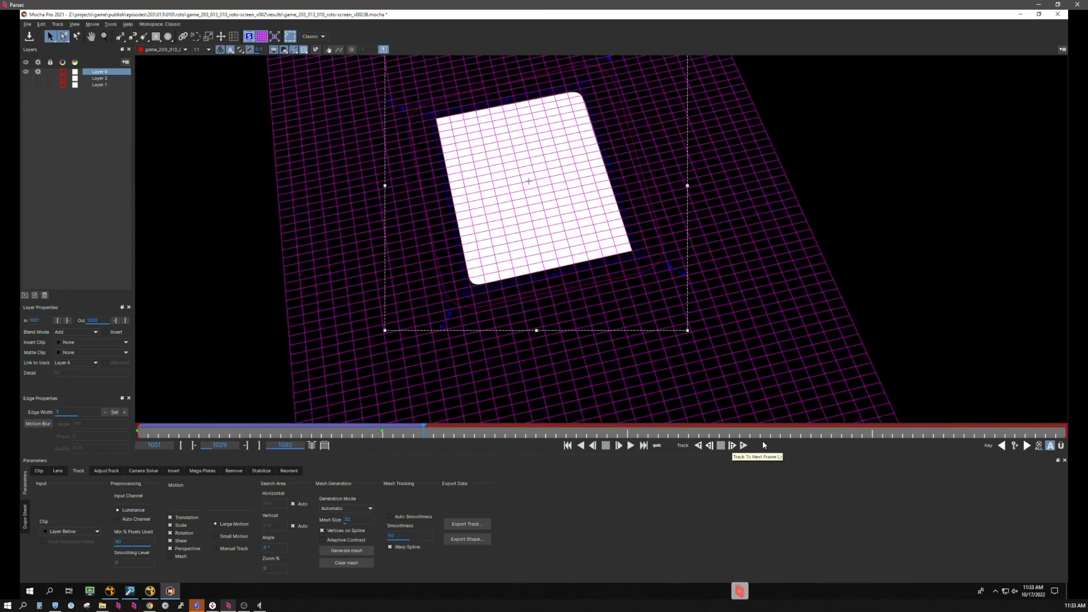
pyautogui.click(732, 446)
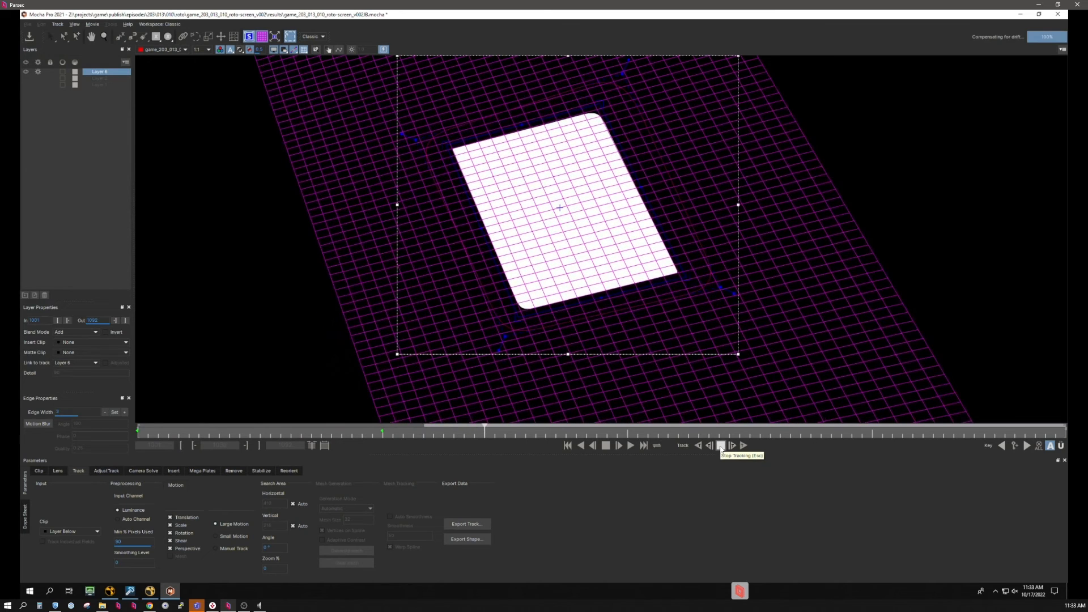
pyautogui.click(721, 445)
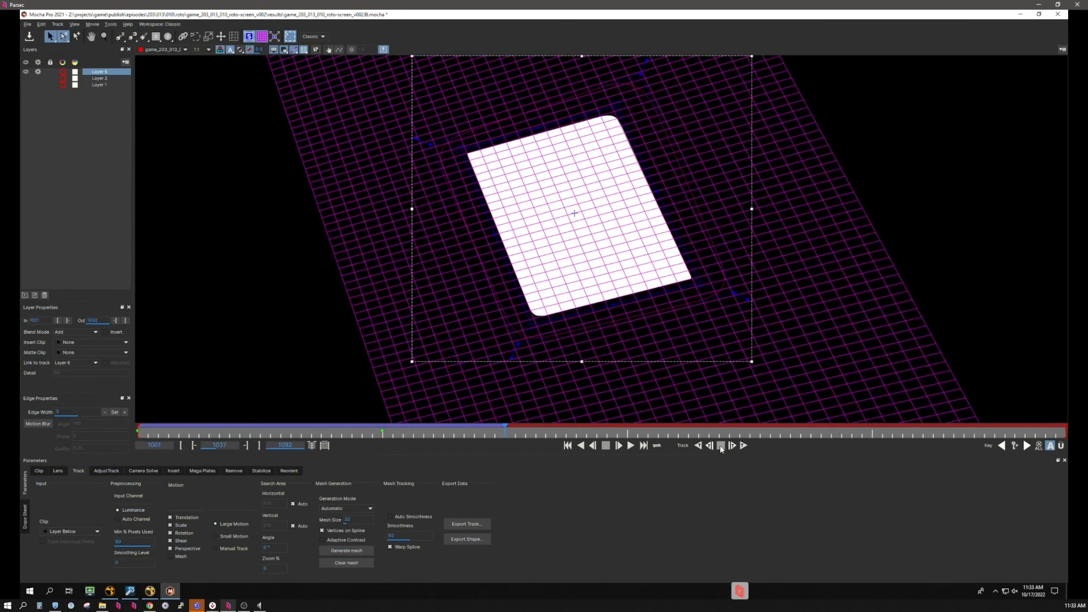